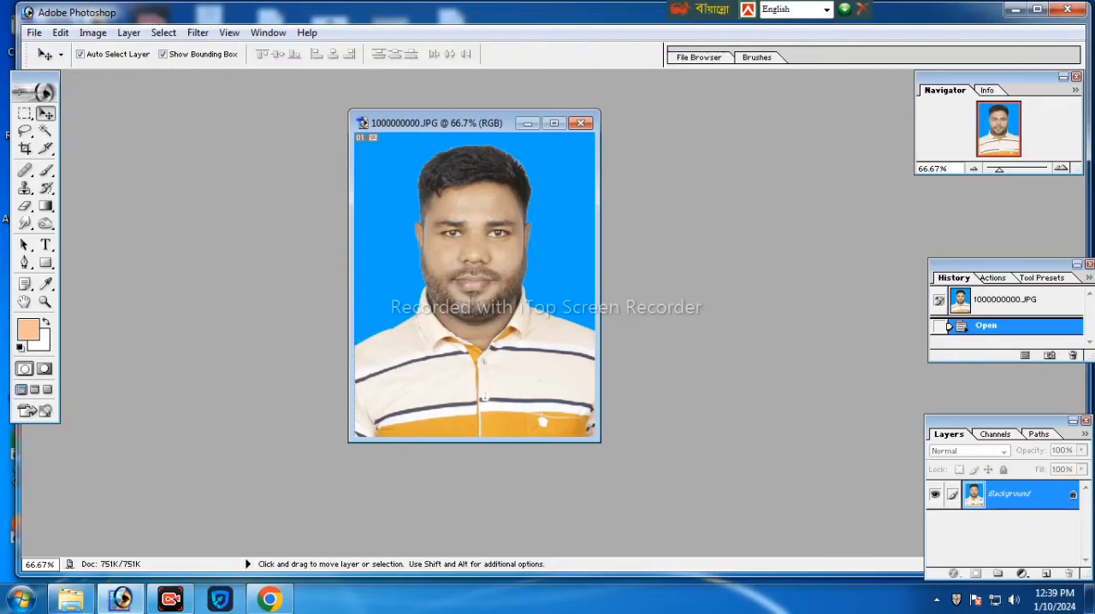
- Crop the whole portrait photo to 1.5 in wide by 1.9 in high at 300 pixels/inch
{"action": "left_click_drag", "start_coordinate": [450, 127], "coordinate": [483, 144]}
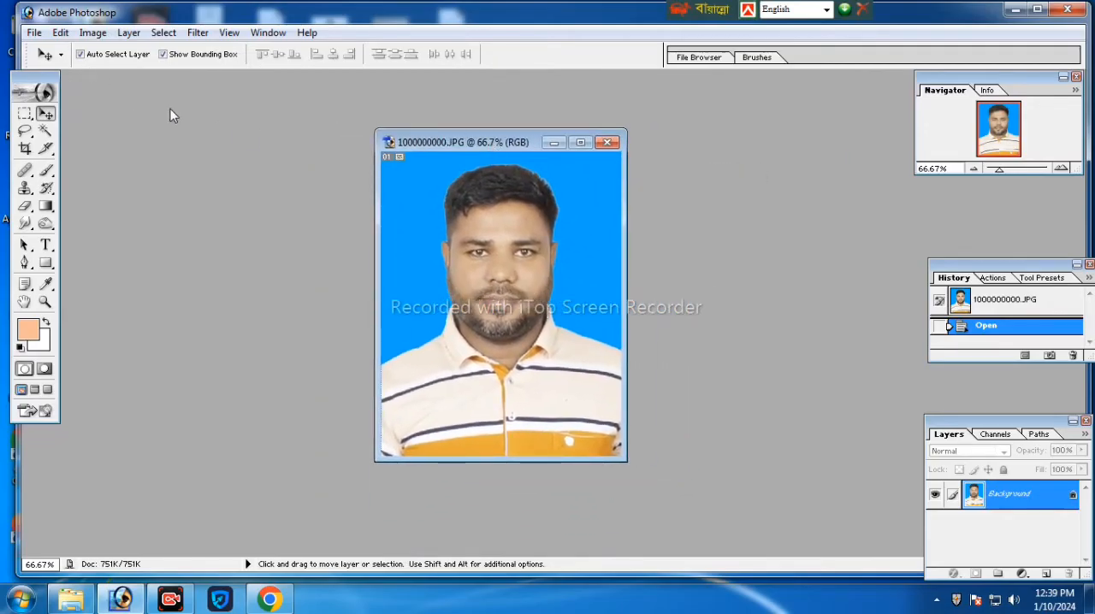
{"action": "left_click", "coordinate": [25, 148]}
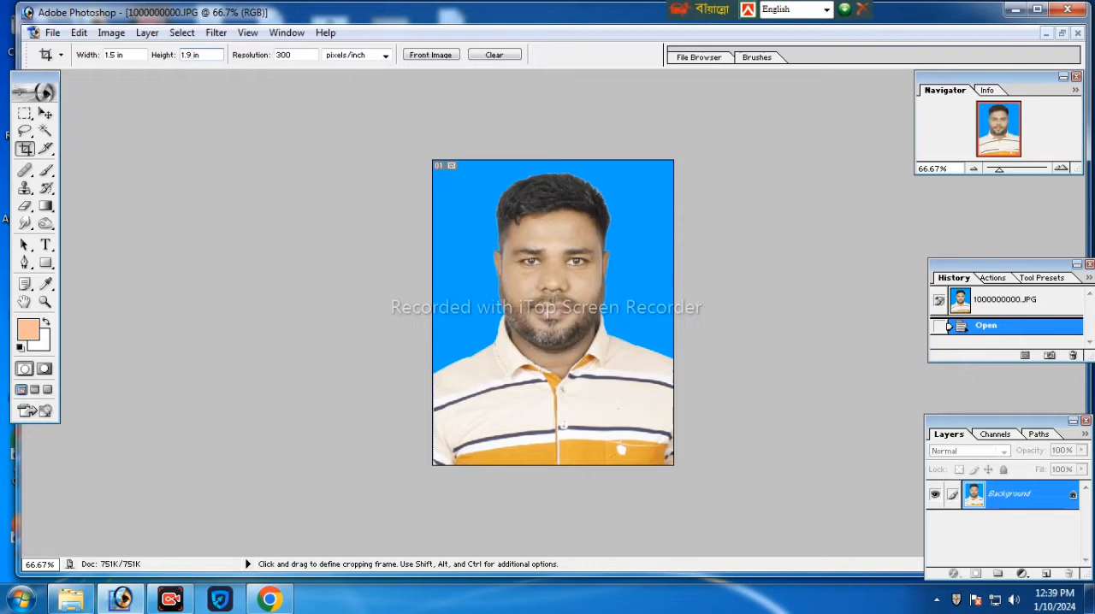
{"action": "left_click_drag", "start_coordinate": [612, 388], "coordinate": [674, 464]}
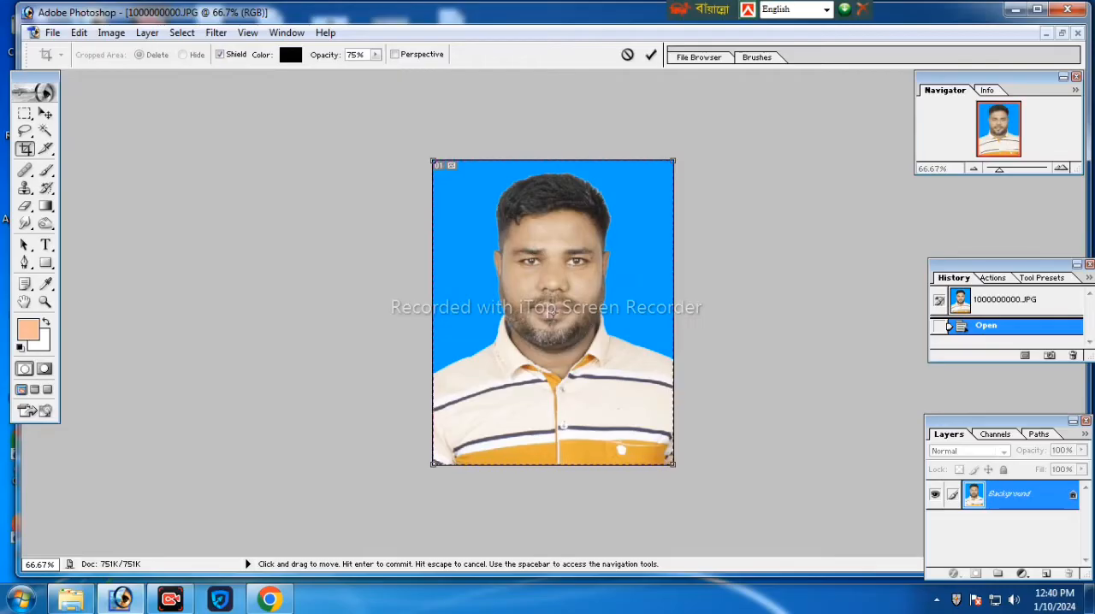
{"action": "left_click", "coordinate": [651, 54]}
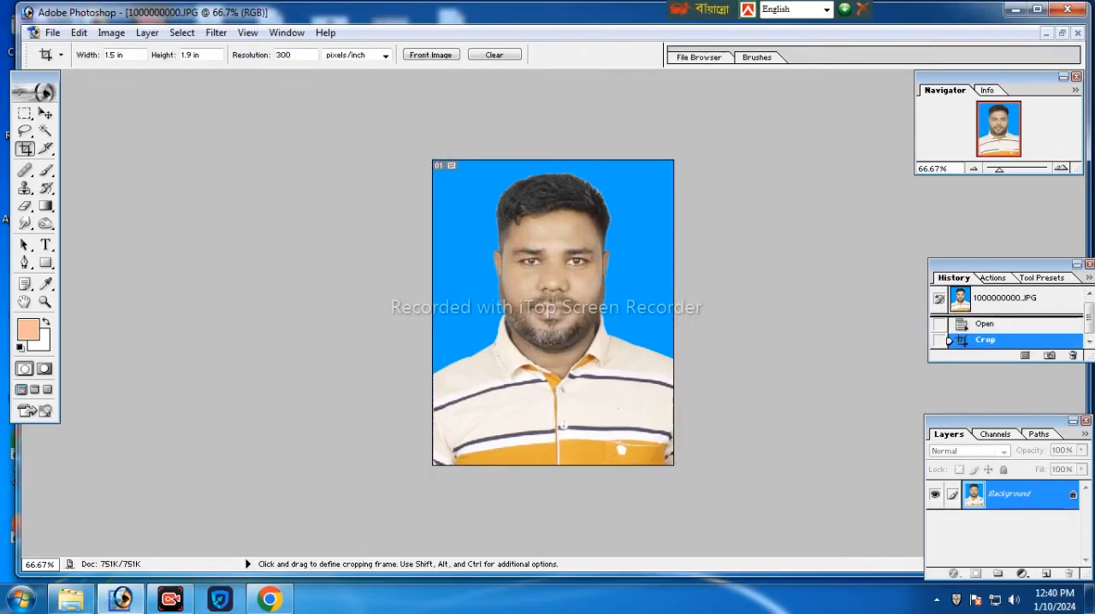
- Create a new blank document with a white background and place its window beside the photo
{"action": "left_click", "coordinate": [52, 34]}
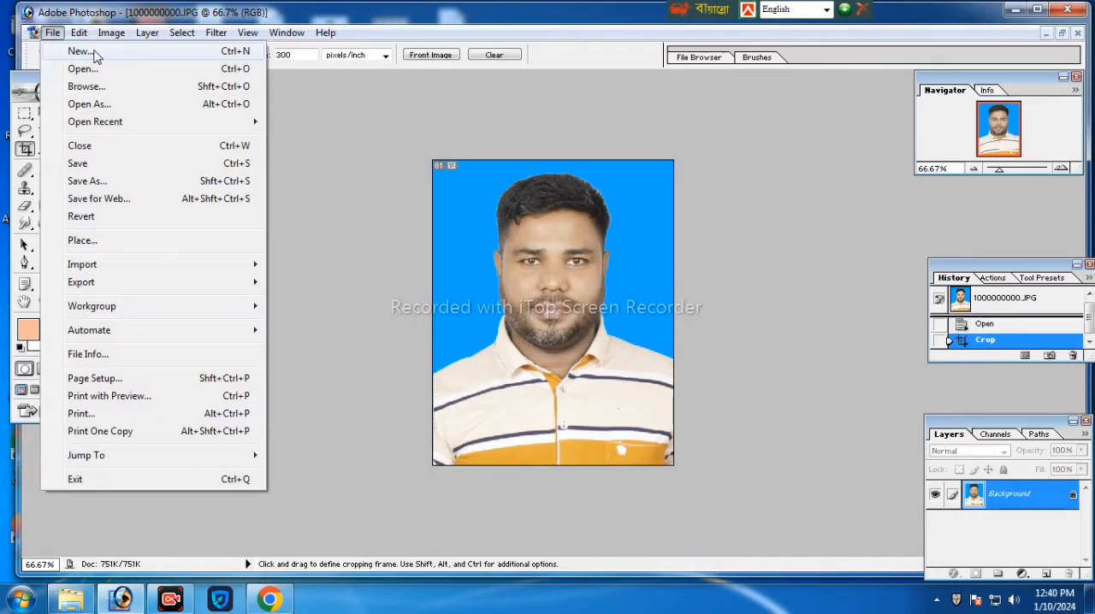
{"action": "left_click", "coordinate": [81, 51]}
{"action": "left_click", "coordinate": [691, 176]}
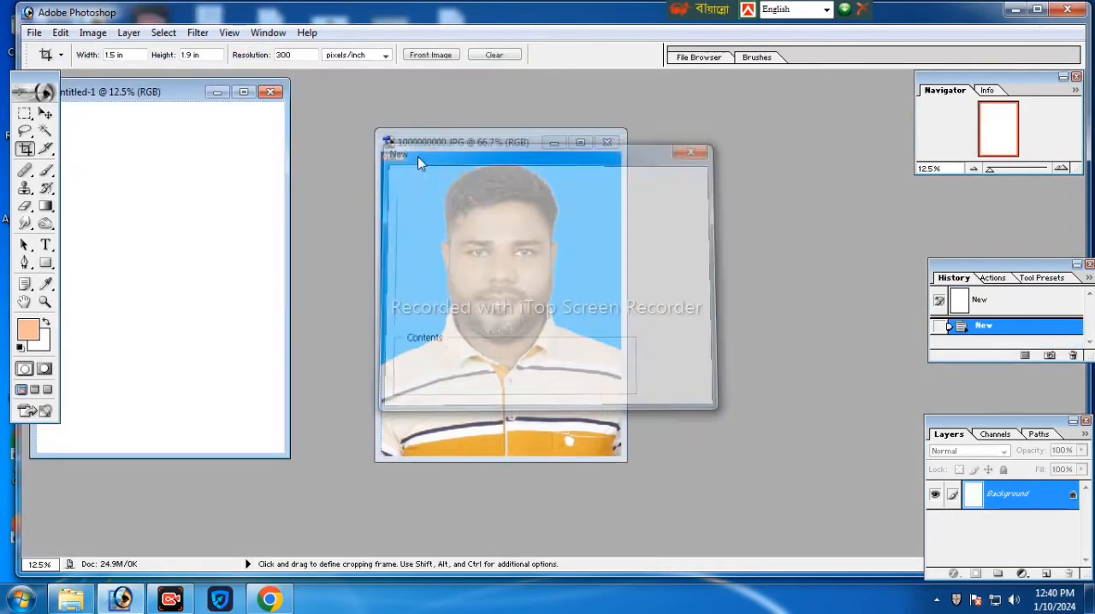
{"action": "left_click_drag", "start_coordinate": [190, 92], "coordinate": [825, 129]}
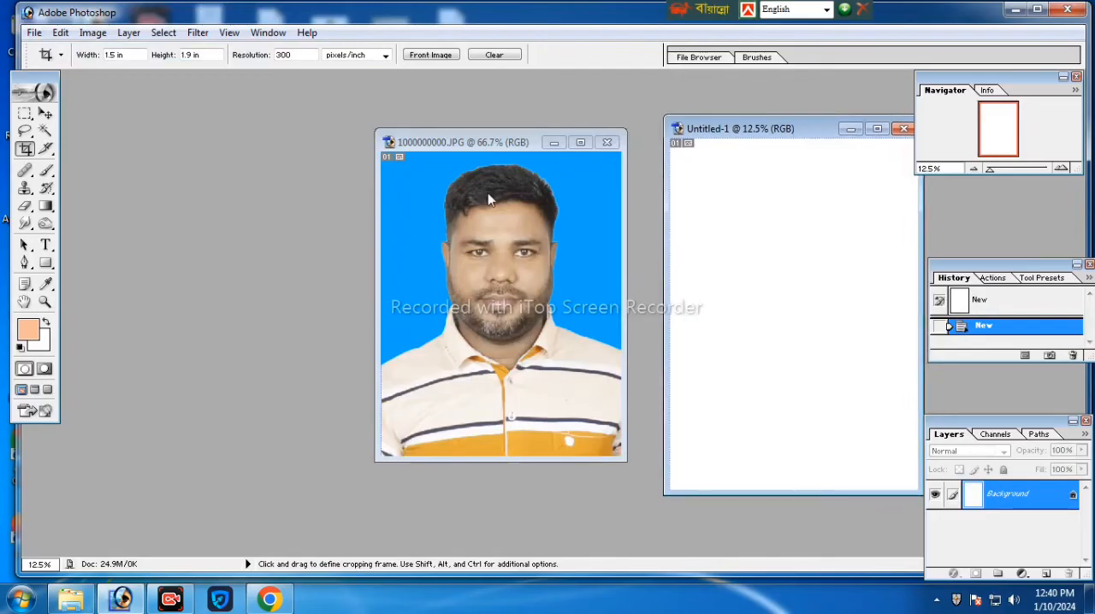
- Copy the cropped 1.5 × 1.9 in portrait onto the upper part of the blank page with the Move tool
{"action": "left_click", "coordinate": [46, 113]}
{"action": "left_click", "coordinate": [522, 261]}
{"action": "left_click_drag", "start_coordinate": [522, 261], "coordinate": [774, 248]}
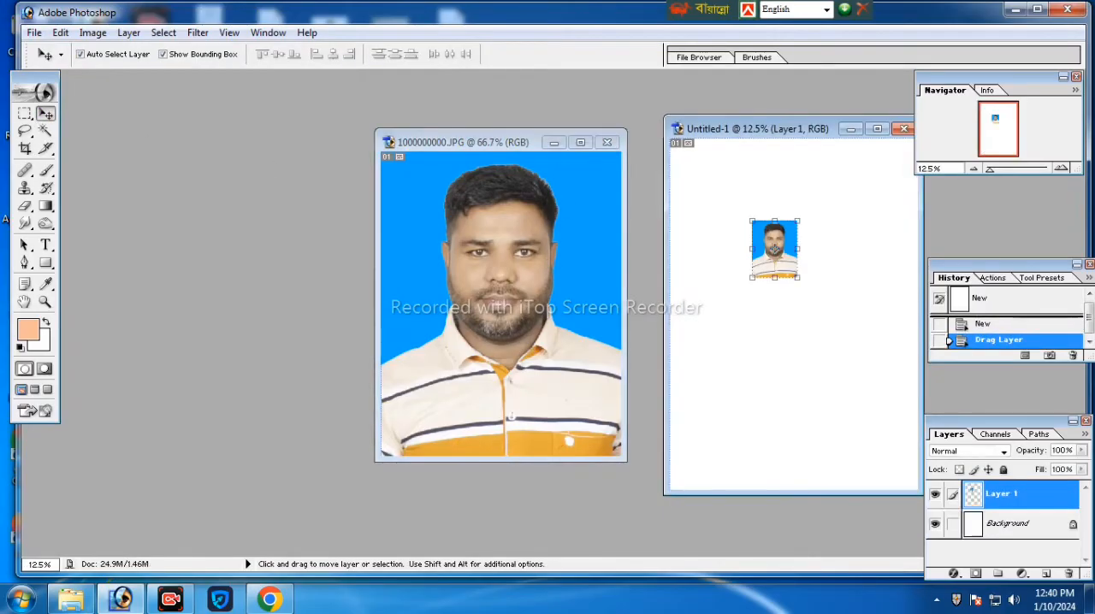
- Crop the original portrait photo again, to 0.8 in wide by 1.0 in high at 300 pixels/inch
{"action": "left_click", "coordinate": [580, 142]}
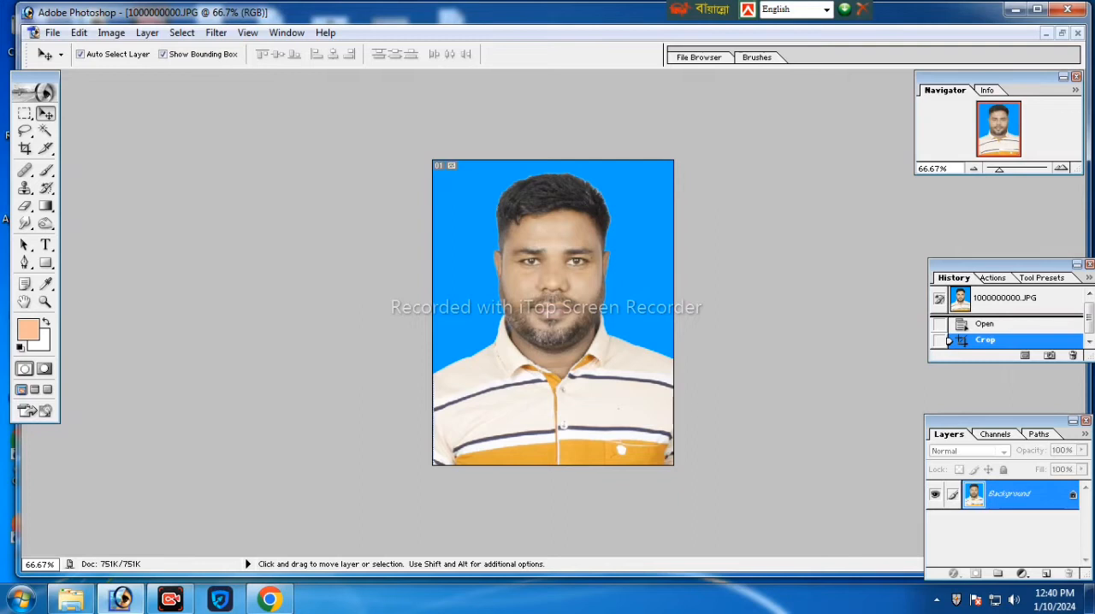
{"action": "left_click", "coordinate": [25, 148]}
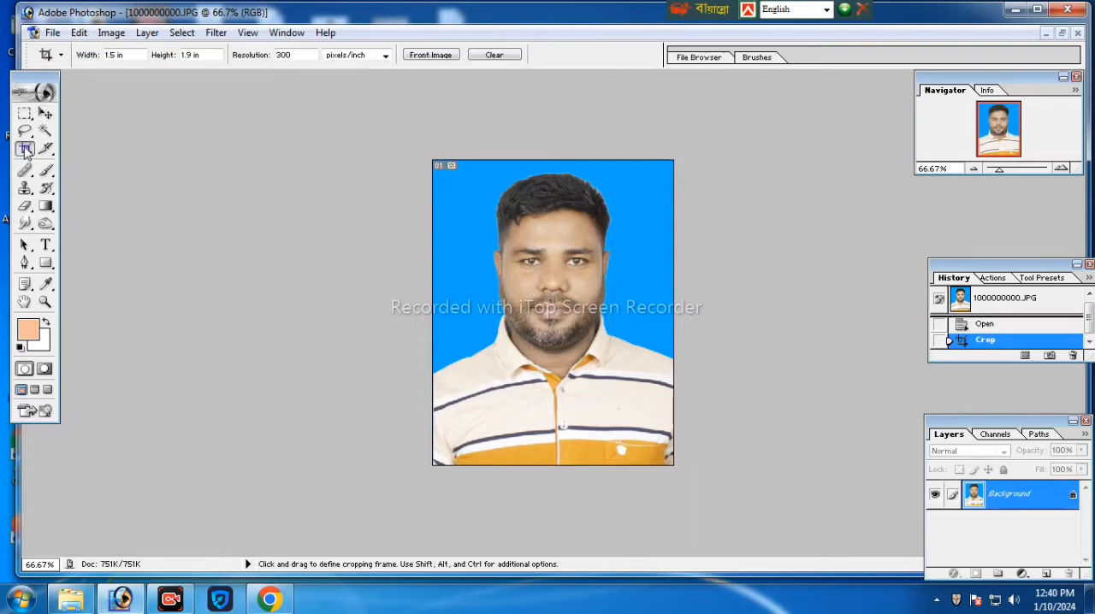
{"action": "left_click", "coordinate": [123, 54]}
{"action": "key", "text": "BackSpace"}
{"action": "key", "text": "BackSpace"}
{"action": "key", "text": "BackSpace"}
{"action": "key", "text": "BackSpace"}
{"action": "type", "text": "0.8"}
{"action": "left_click", "coordinate": [192, 55]}
{"action": "key", "text": "BackSpace"}
{"action": "type", "text": ".0"}
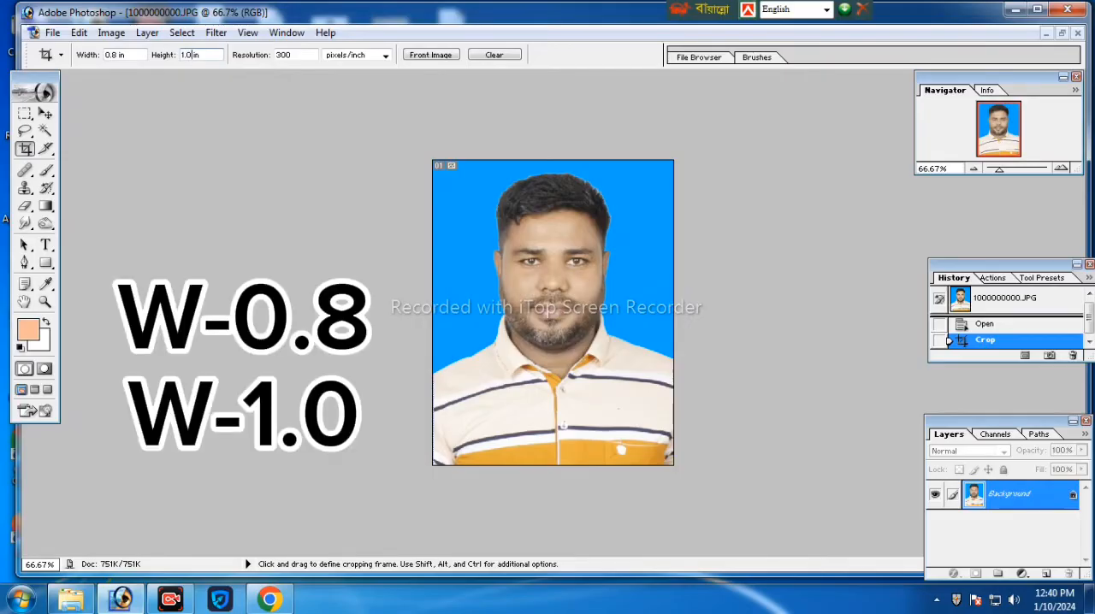
{"action": "left_click_drag", "start_coordinate": [672, 462], "coordinate": [674, 463]}
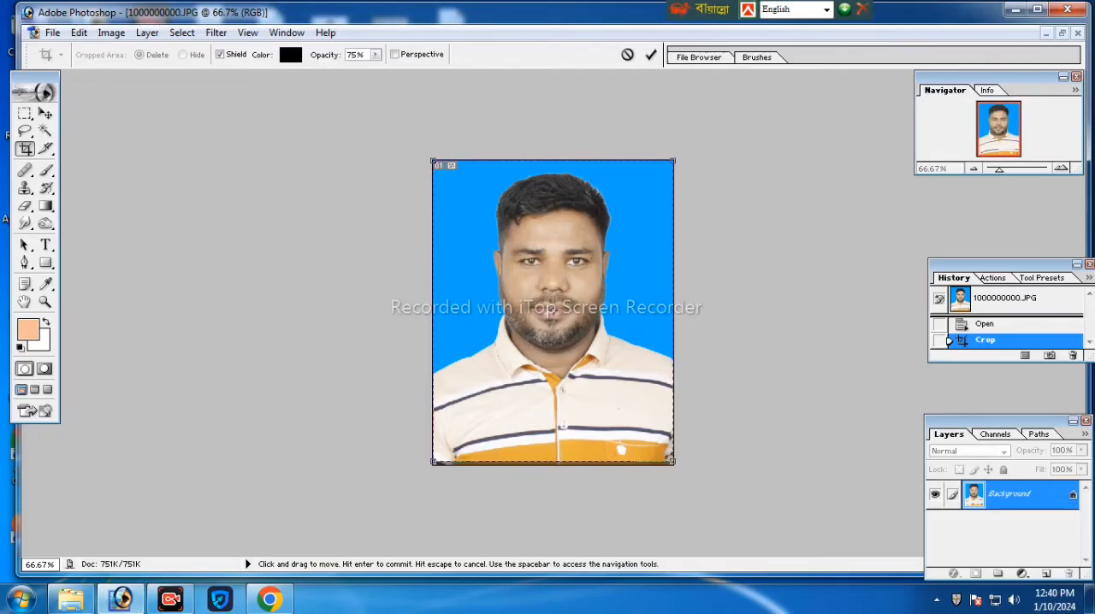
{"action": "left_click", "coordinate": [651, 56]}
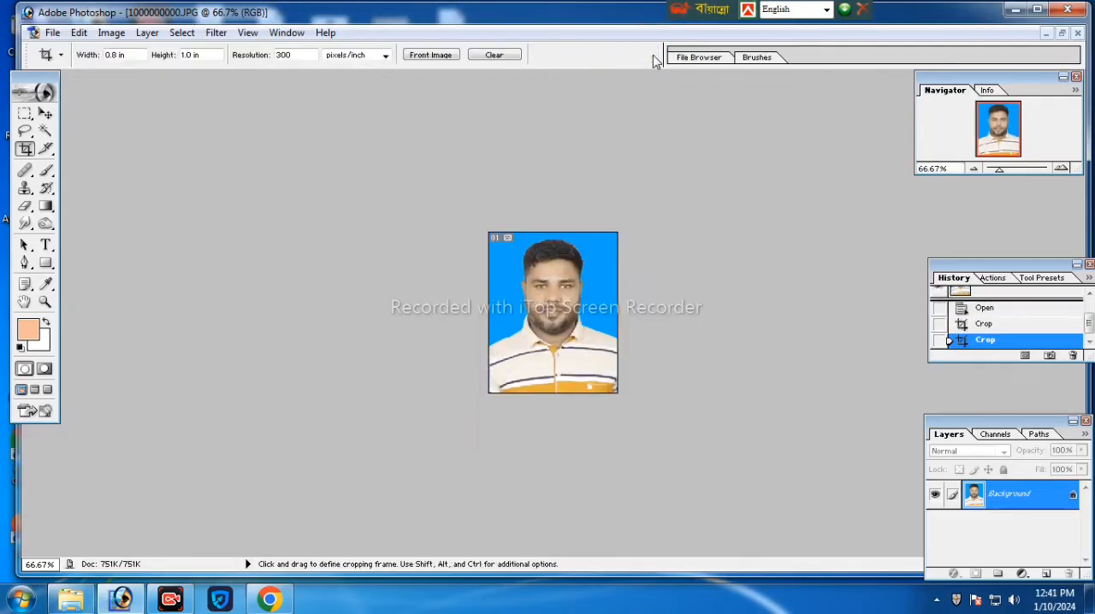
- Copy the 0.8 × 1.0 in portrait onto the blank page beside the larger portrait
{"action": "left_click", "coordinate": [1062, 32]}
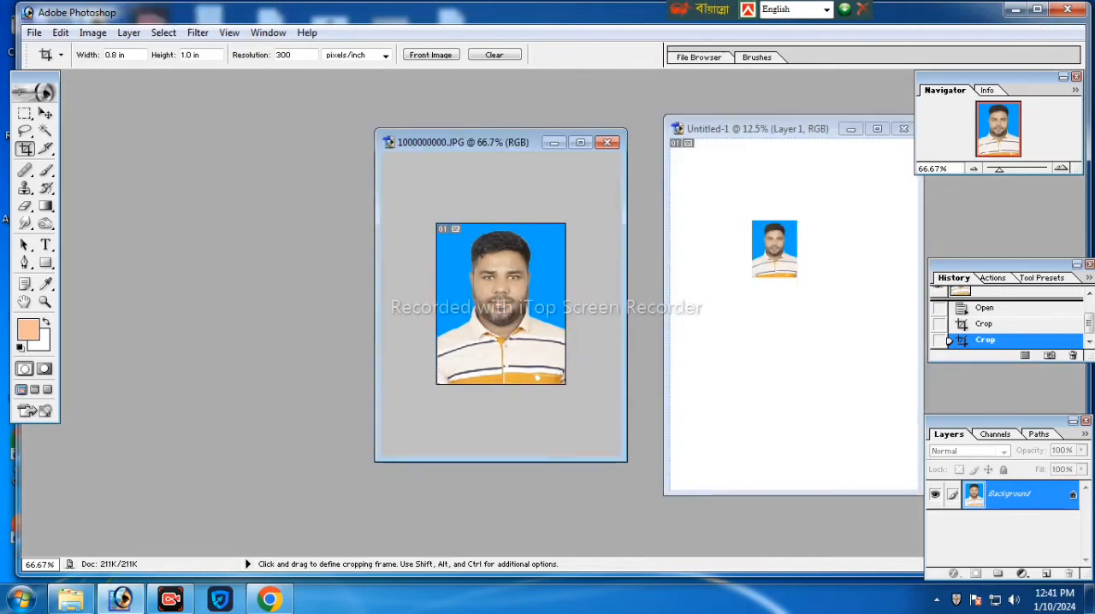
{"action": "left_click_drag", "start_coordinate": [509, 137], "coordinate": [399, 139]}
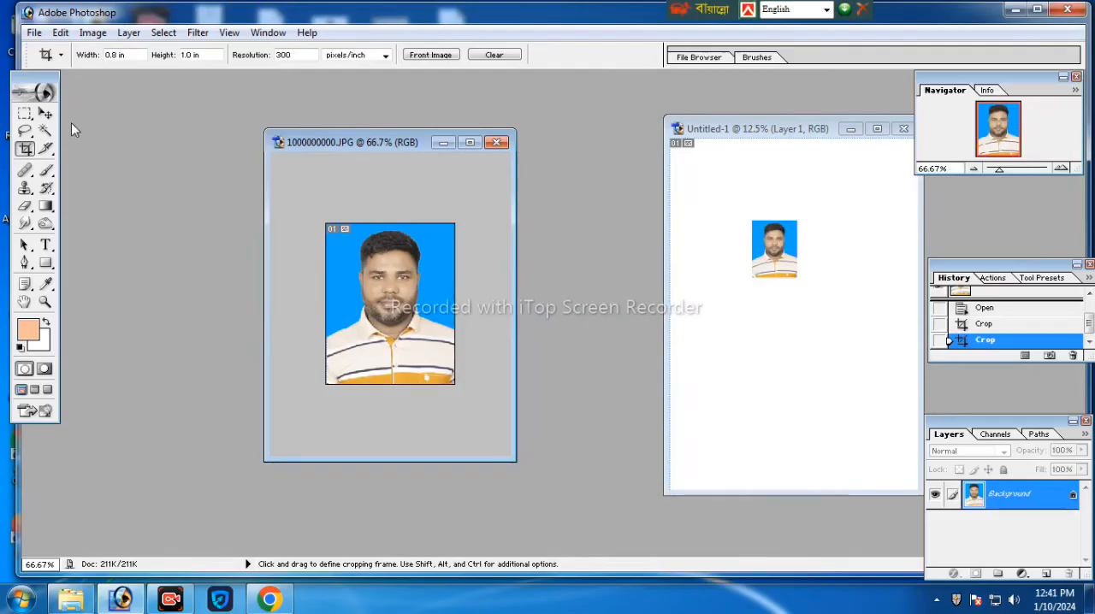
{"action": "left_click", "coordinate": [46, 113]}
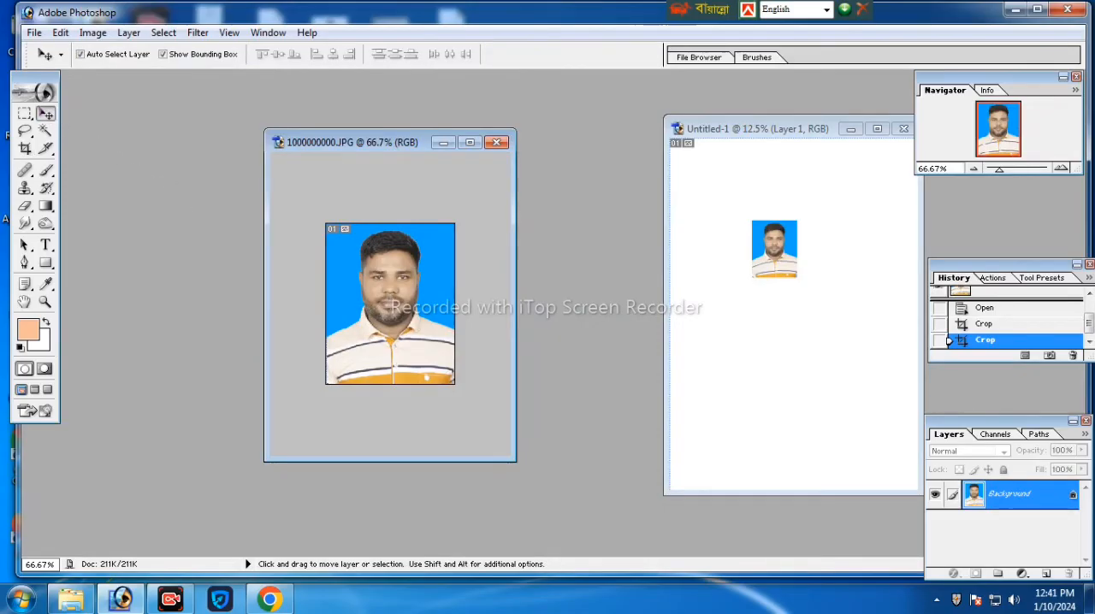
{"action": "left_click_drag", "start_coordinate": [390, 304], "coordinate": [823, 246]}
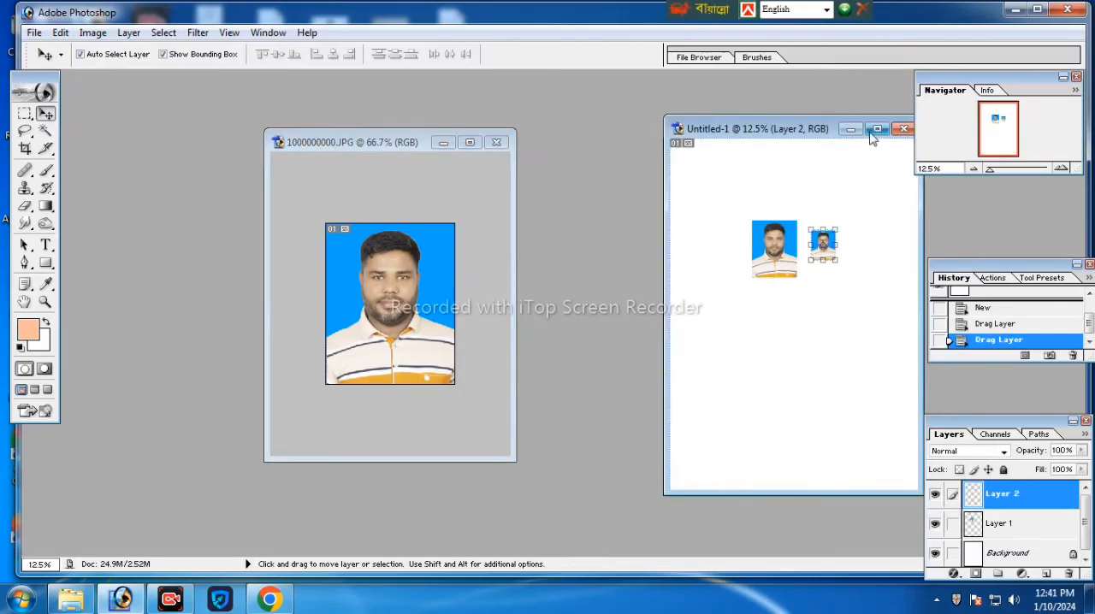
- Maximize the page document and arrange the large and small portraits side by side with a gap in its upper half
{"action": "left_click", "coordinate": [877, 129]}
{"action": "left_click_drag", "start_coordinate": [583, 244], "coordinate": [577, 259]}
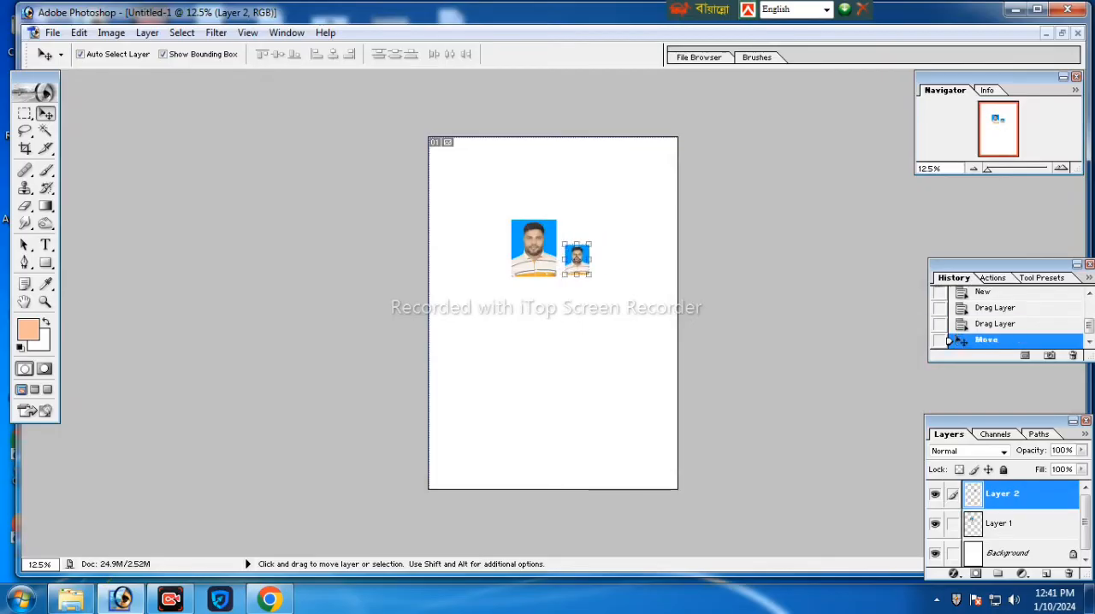
{"action": "left_click", "coordinate": [577, 260], "text": "ctrl"}
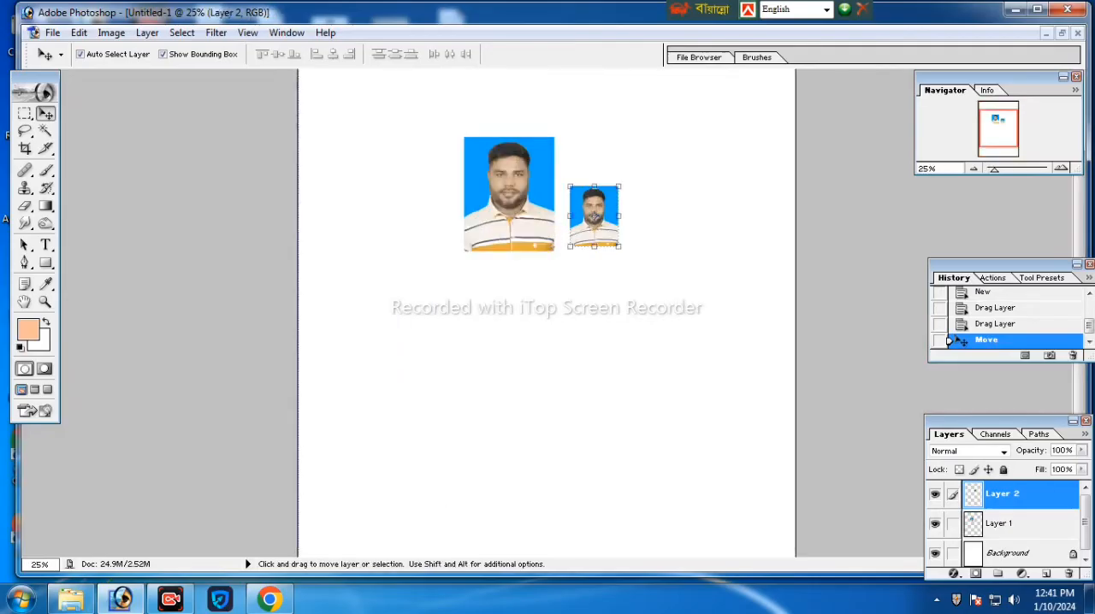
{"action": "left_click", "coordinate": [558, 307], "text": "alt"}
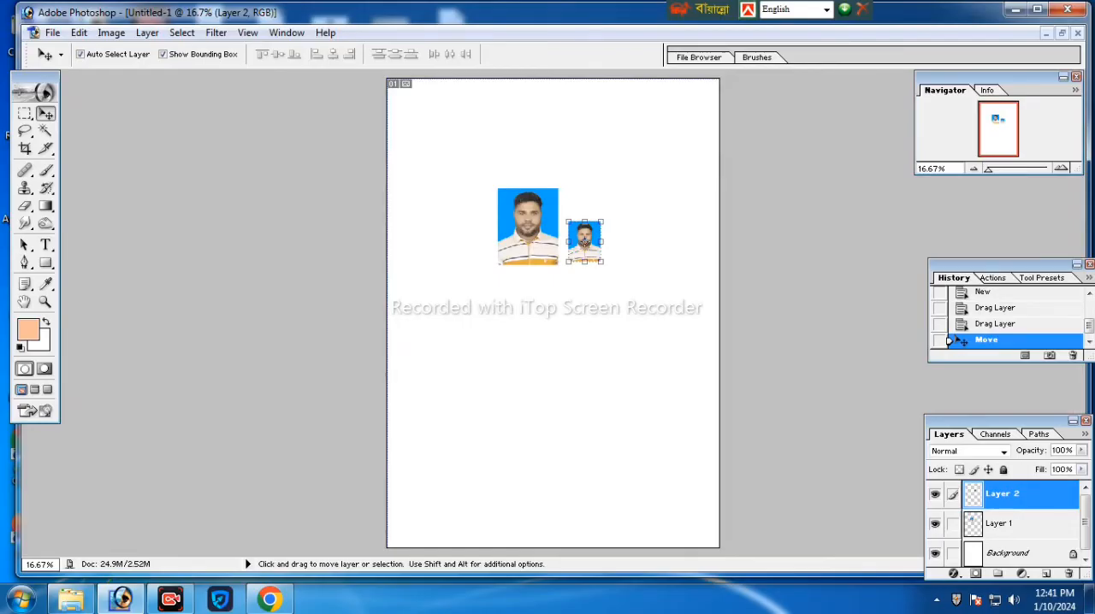
{"action": "left_click_drag", "start_coordinate": [528, 226], "coordinate": [507, 168]}
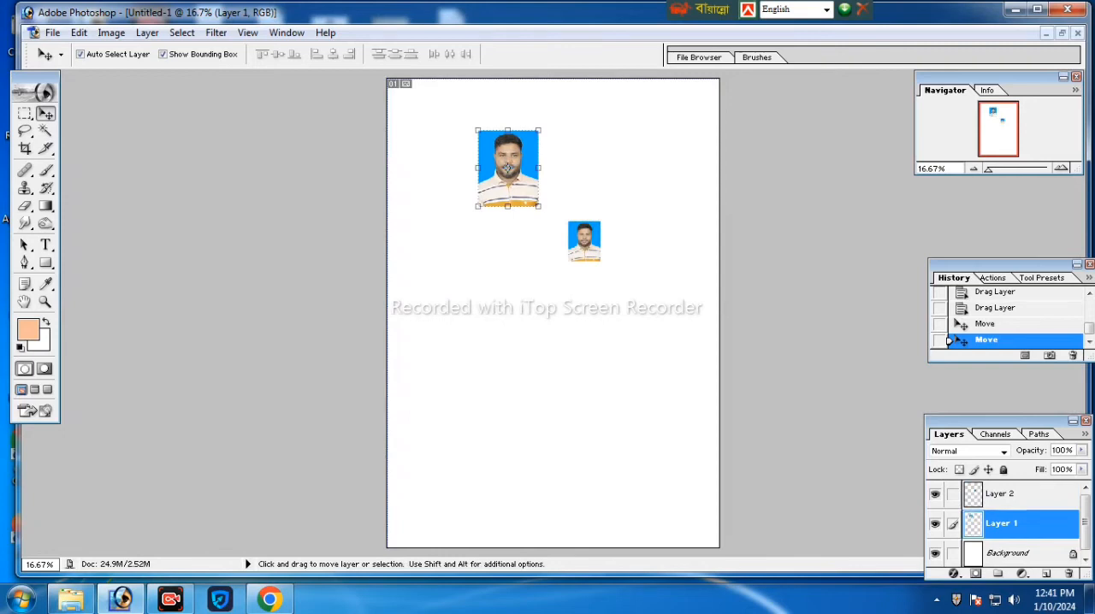
{"action": "left_click_drag", "start_coordinate": [507, 168], "coordinate": [482, 199]}
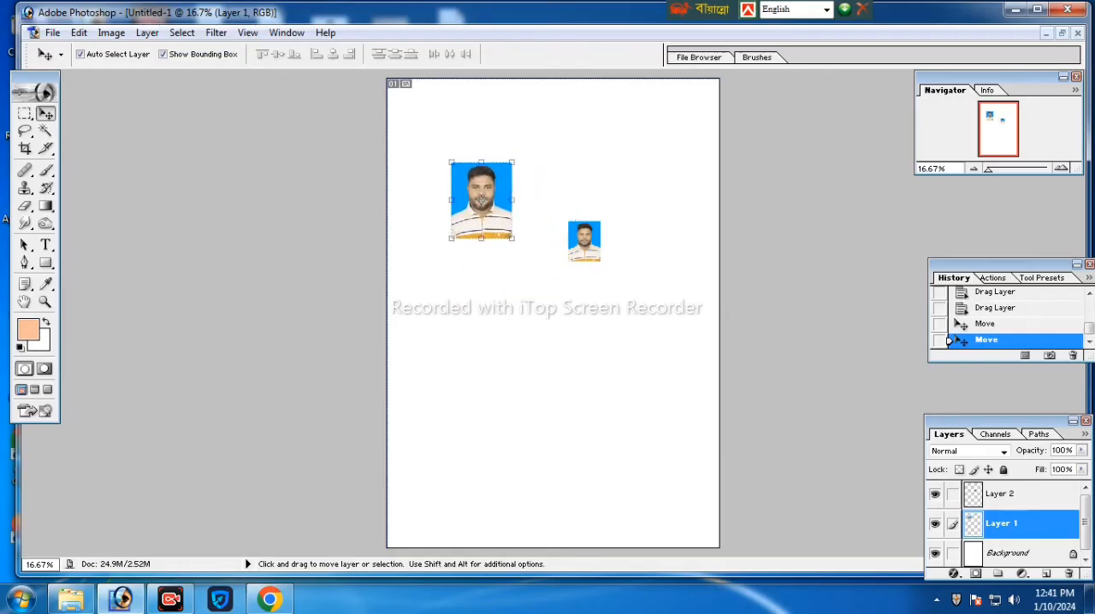
{"action": "left_click_drag", "start_coordinate": [585, 241], "coordinate": [577, 205]}
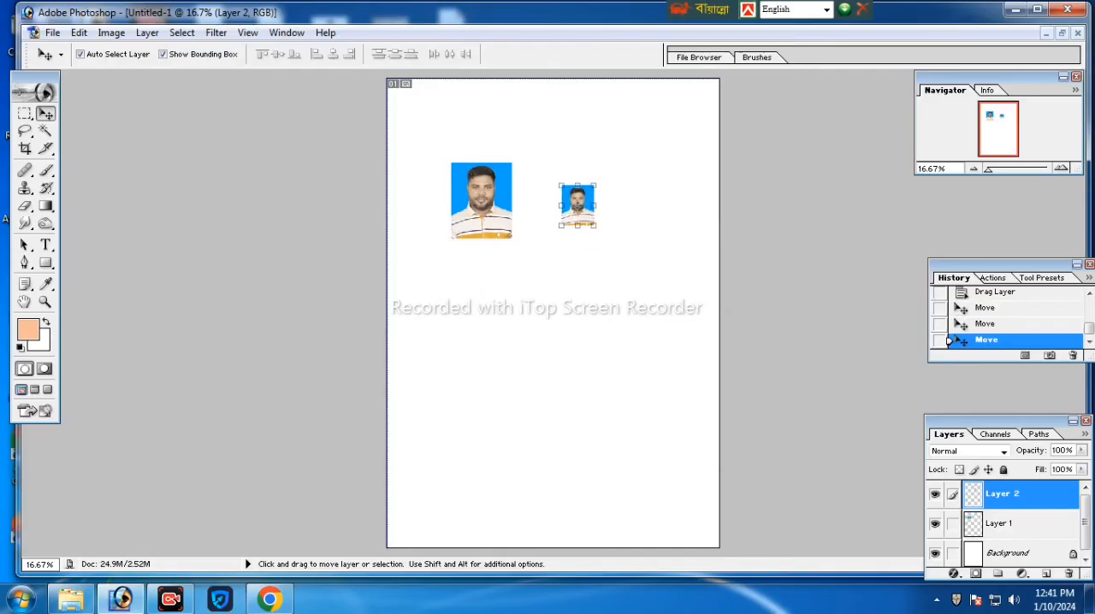
- Duplicate the large portrait below the other two and scale the copy to 55% with its proportions linked
{"action": "left_click", "coordinate": [481, 199]}
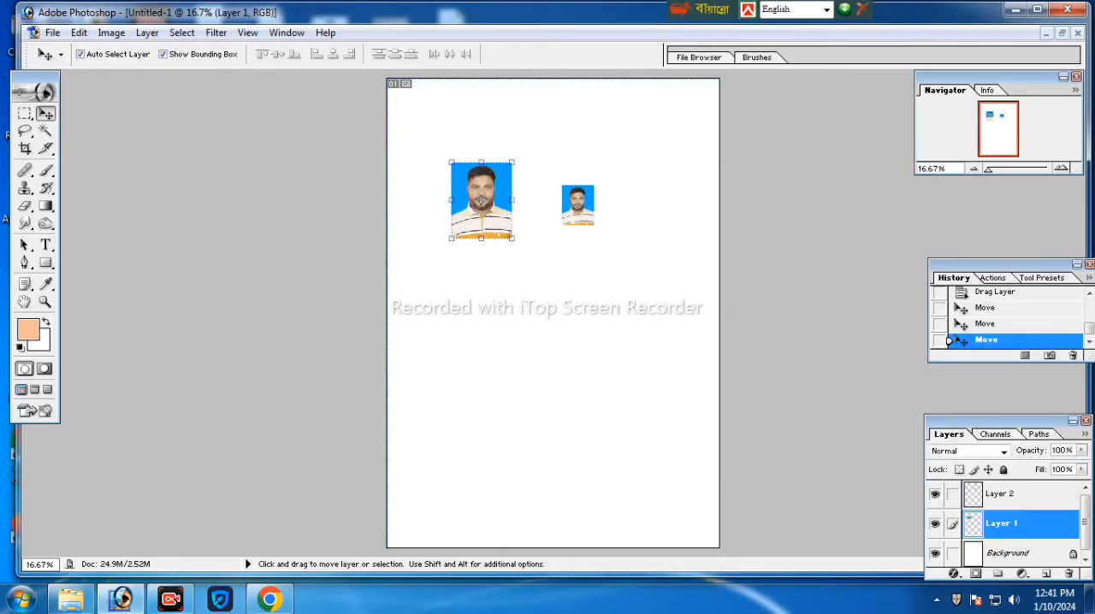
{"action": "left_click_drag", "start_coordinate": [481, 199], "coordinate": [550, 305]}
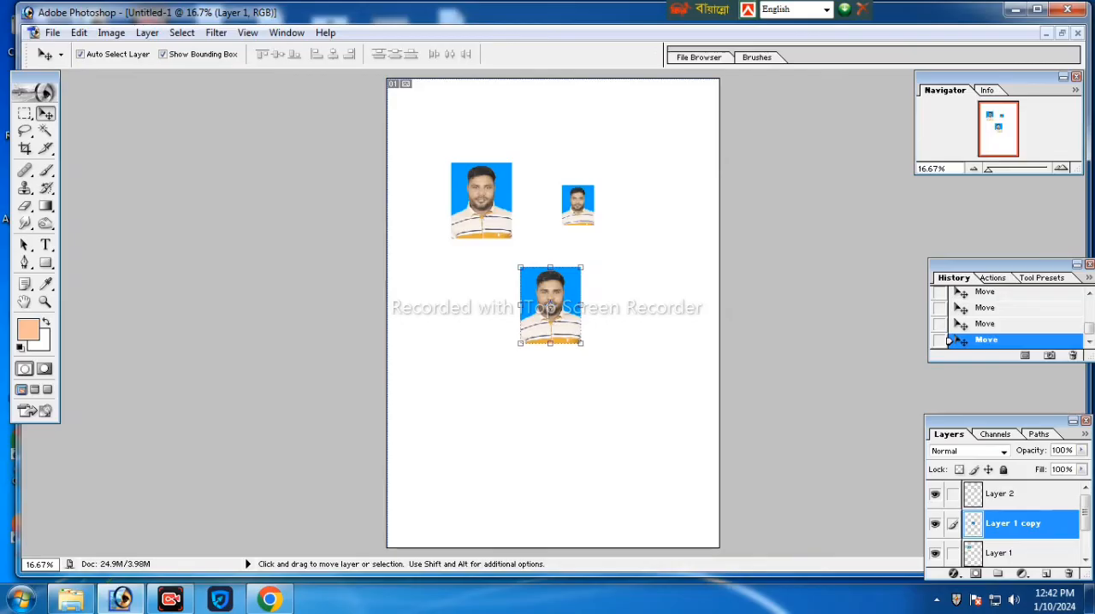
{"action": "key", "text": "ctrl+t"}
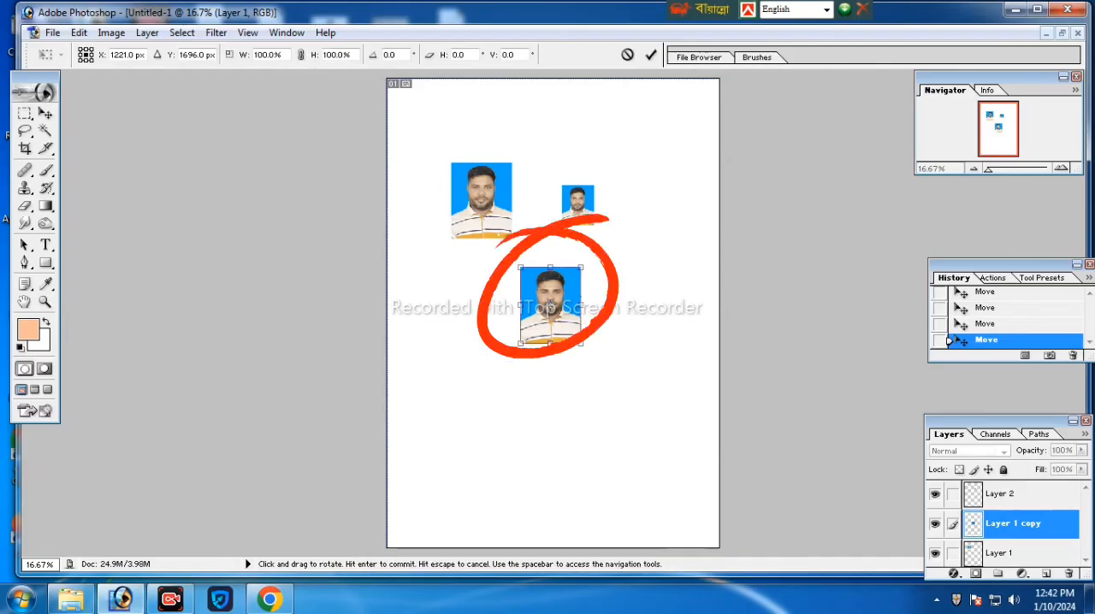
{"action": "left_click", "coordinate": [300, 54]}
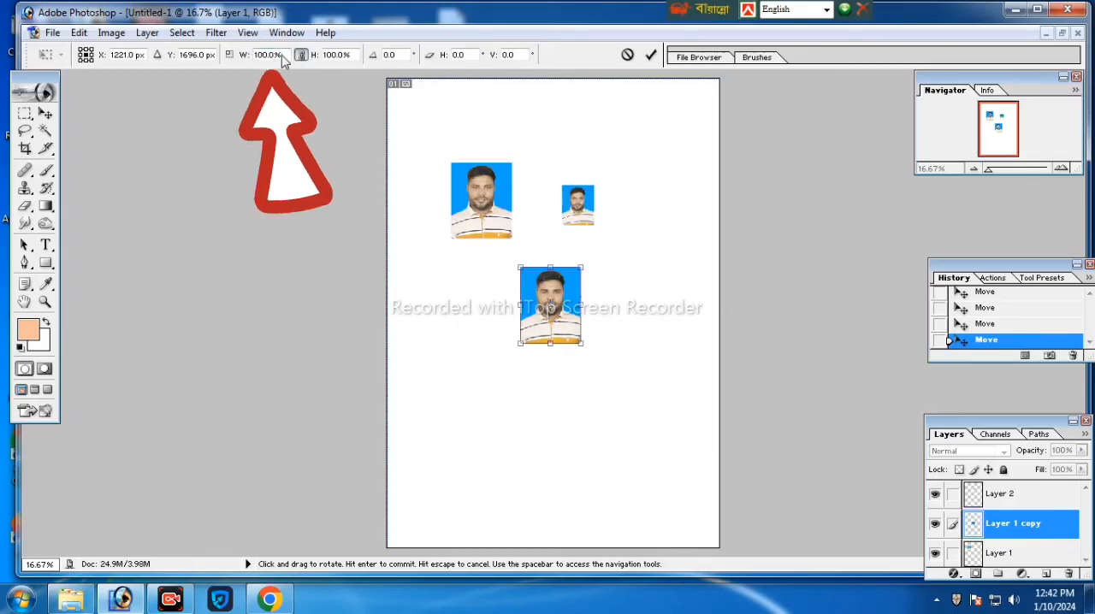
{"action": "left_click_drag", "start_coordinate": [281, 55], "coordinate": [244, 61]}
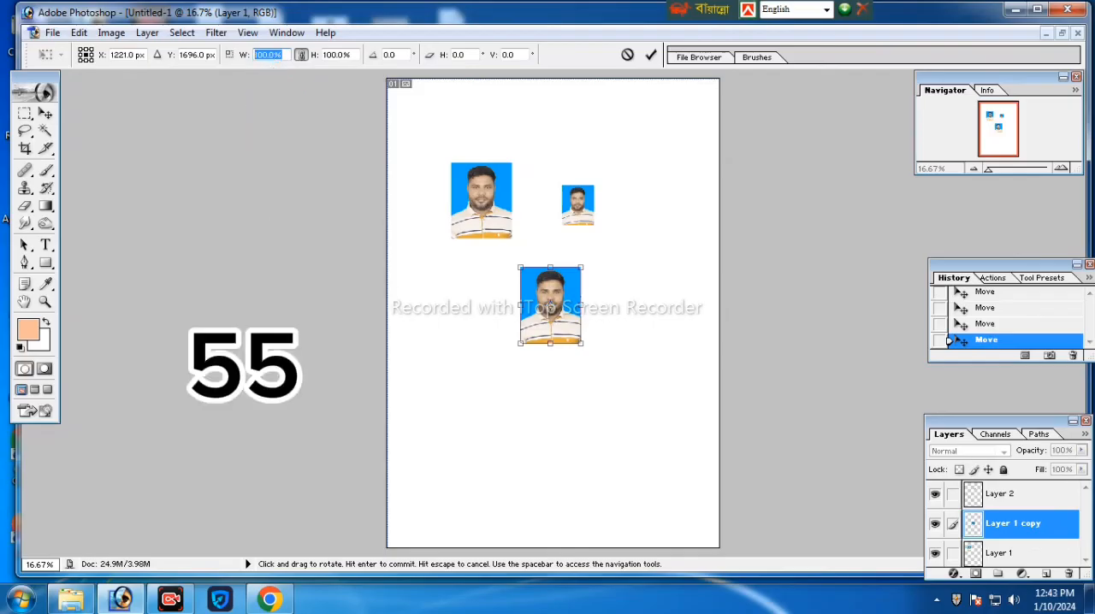
{"action": "type", "text": "55"}
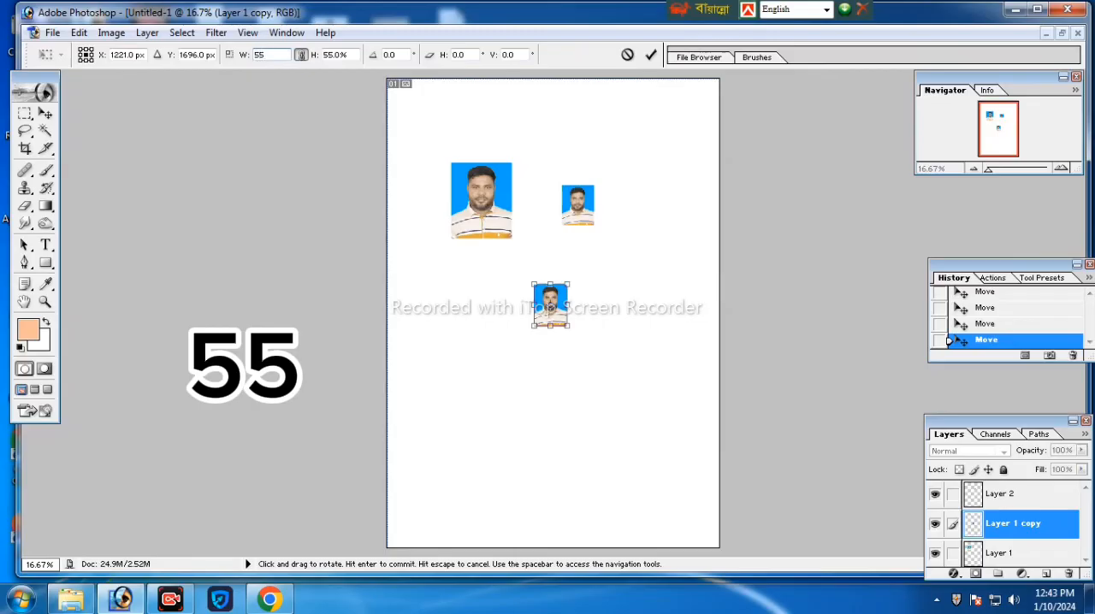
{"action": "left_click", "coordinate": [651, 55]}
- Place the scaled copy against the small portrait to compare their sizes, and move it just below that portrait
{"action": "mouse_move", "coordinate": [550, 305]}
{"action": "left_mouse_down"}
{"action": "mouse_move", "coordinate": [619, 201]}
{"action": "mouse_move", "coordinate": [612, 208]}
{"action": "left_mouse_up"}
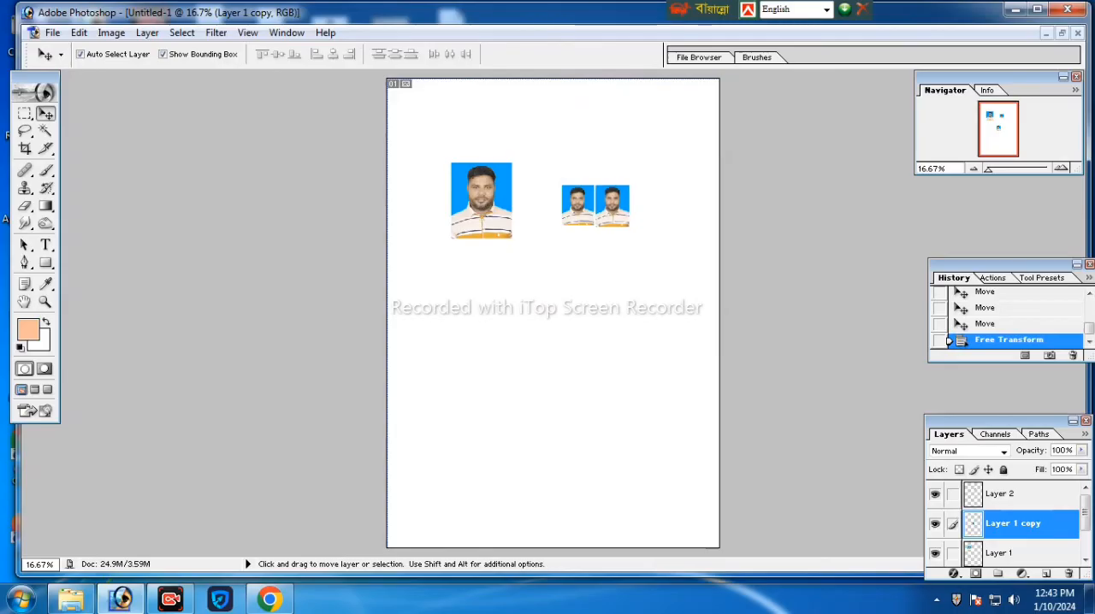
{"action": "left_click", "coordinate": [614, 272]}
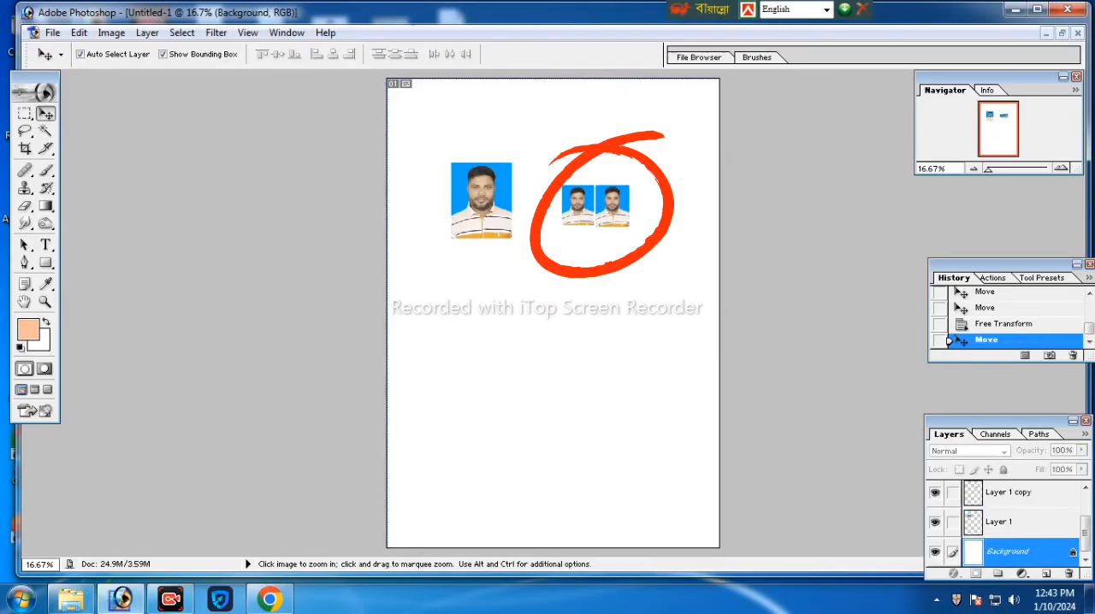
{"action": "left_click", "coordinate": [609, 255], "text": "ctrl"}
{"action": "left_click", "coordinate": [609, 258], "text": "ctrl"}
{"action": "left_click_drag", "start_coordinate": [664, 289], "coordinate": [576, 390]}
{"action": "key", "text": "ctrl+minus"}
{"action": "key", "text": "ctrl+minus"}
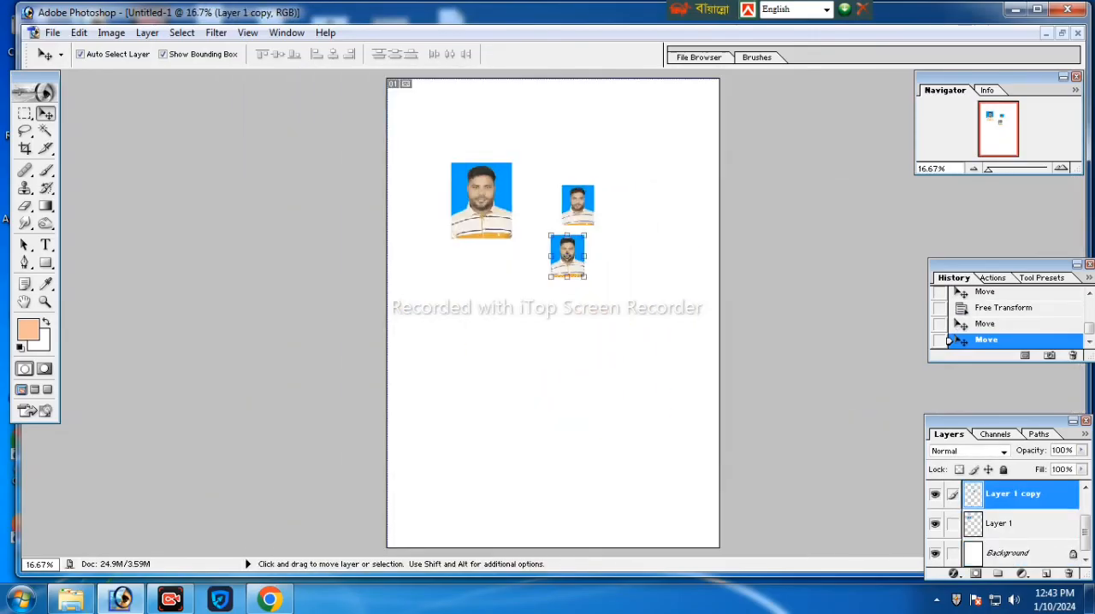